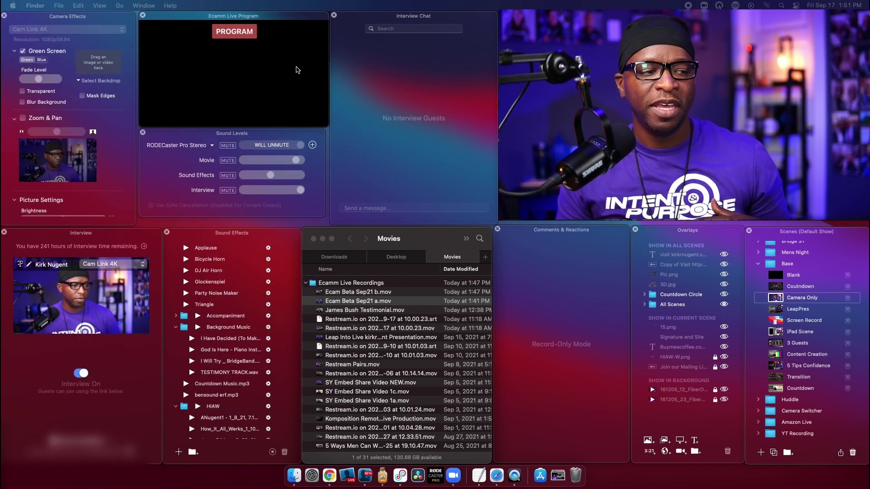
{"action": "left_click", "coordinate": [483, 78]}
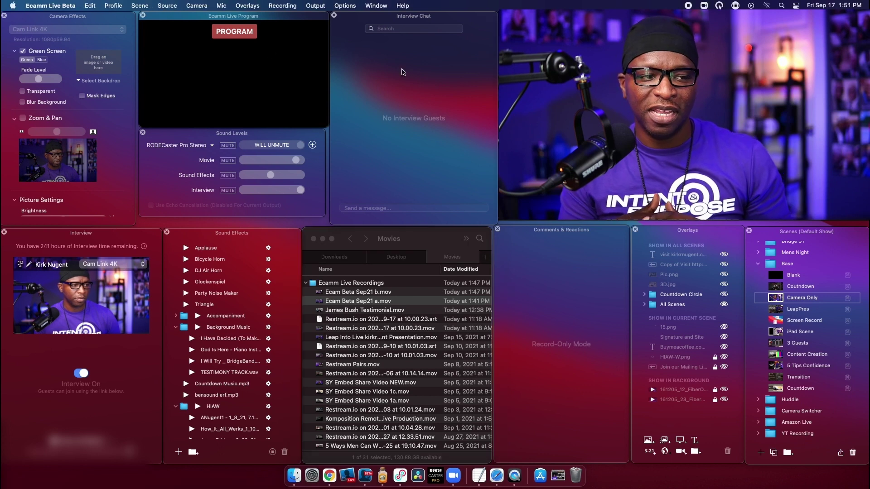
{"action": "left_click", "coordinate": [55, 7]}
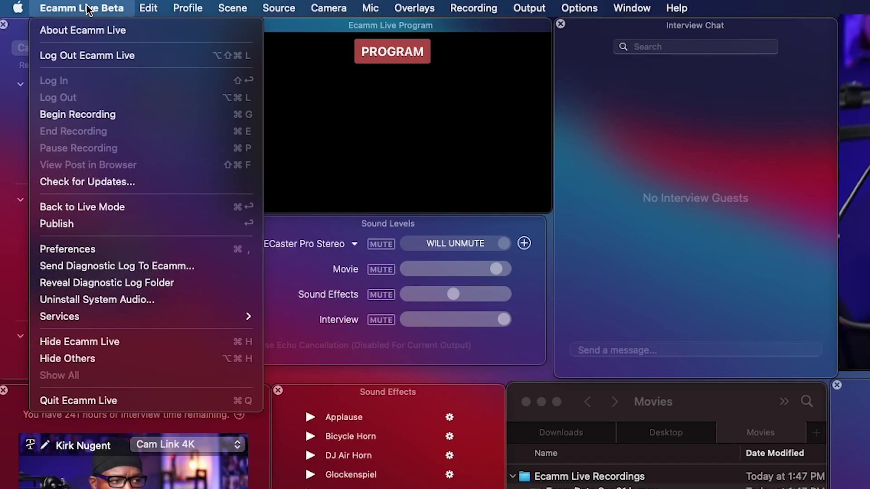
{"action": "mouse_move", "coordinate": [119, 7]}
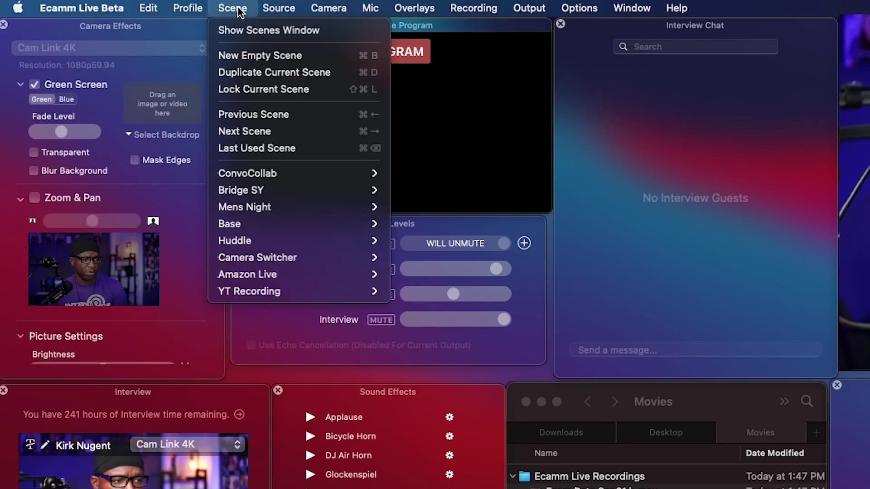
{"action": "mouse_move", "coordinate": [412, 10]}
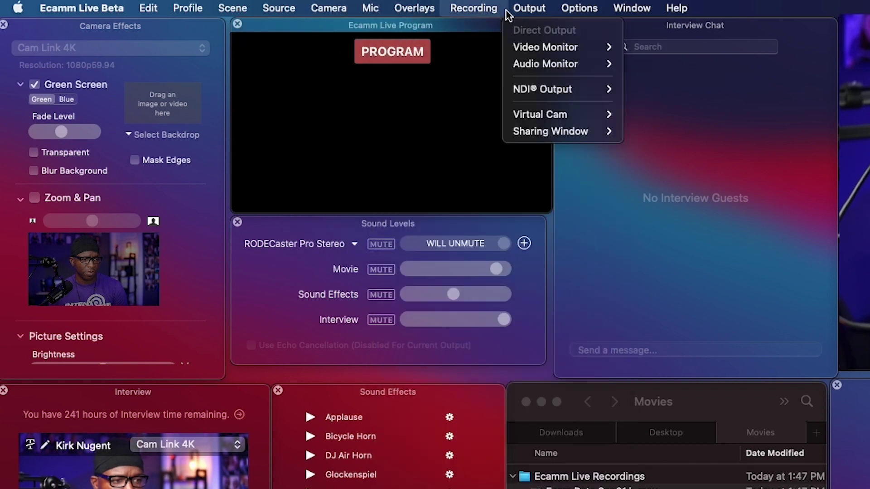
{"action": "mouse_move", "coordinate": [295, 3]}
{"action": "mouse_move", "coordinate": [186, 7]}
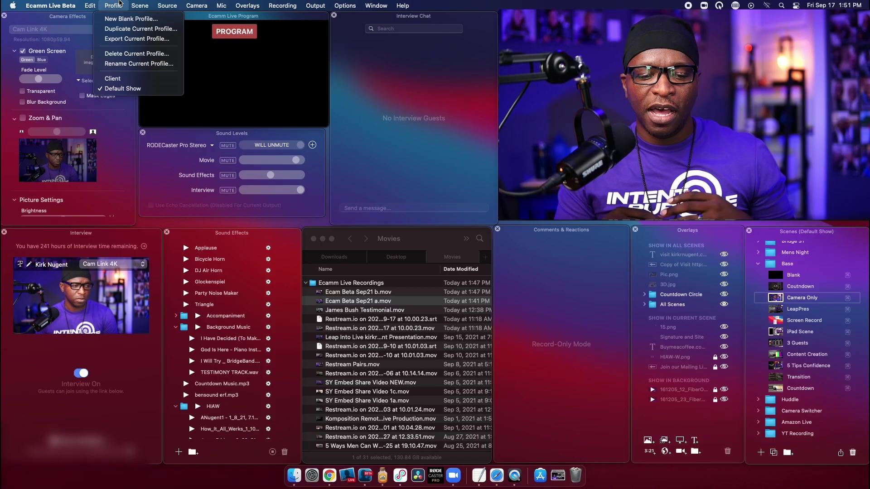
{"action": "mouse_move", "coordinate": [248, 6]}
{"action": "left_click", "coordinate": [435, 176]}
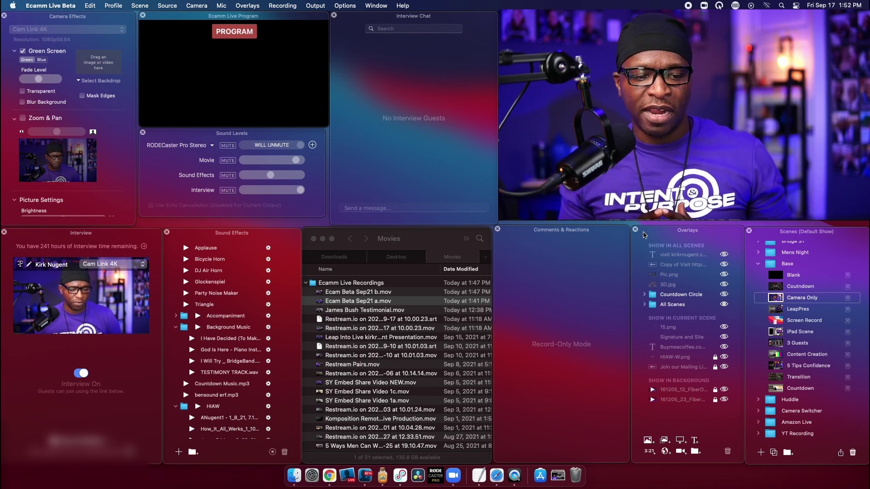
Collapse the Base scene folder, briefly expanding and re-collapsing Huddle and Amazon Live.
{"action": "left_click_drag", "start_coordinate": [695, 238], "coordinate": [696, 239]}
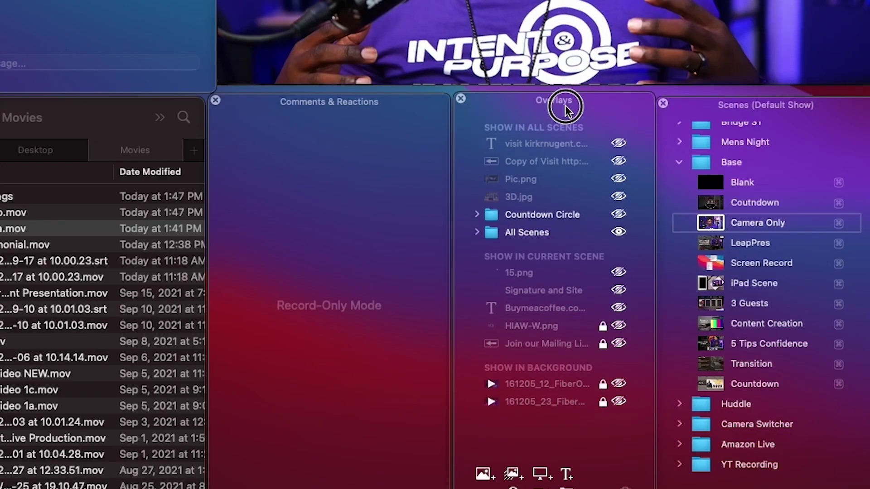
{"action": "left_click_drag", "start_coordinate": [825, 82], "coordinate": [829, 110]}
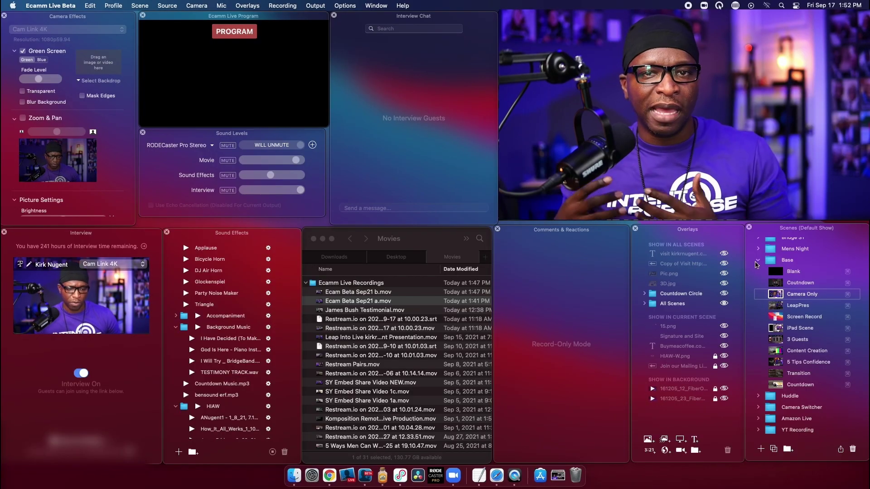
{"action": "left_click", "coordinate": [758, 260]}
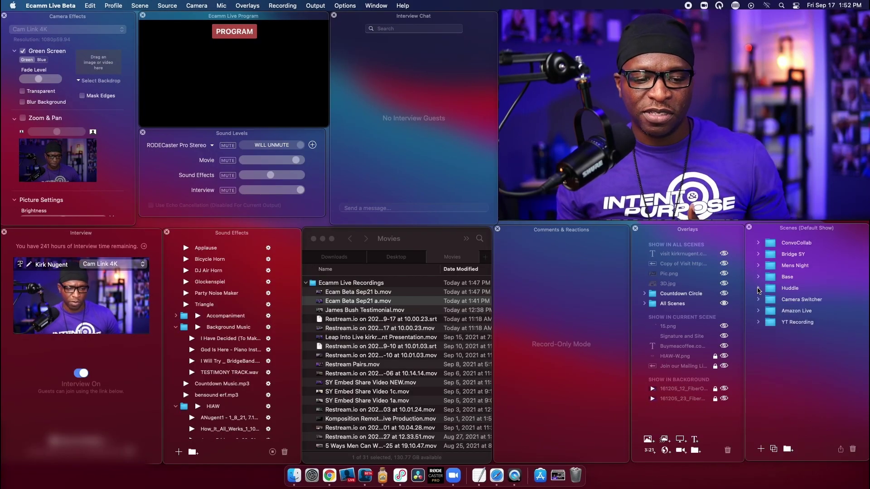
{"action": "left_click", "coordinate": [758, 288]}
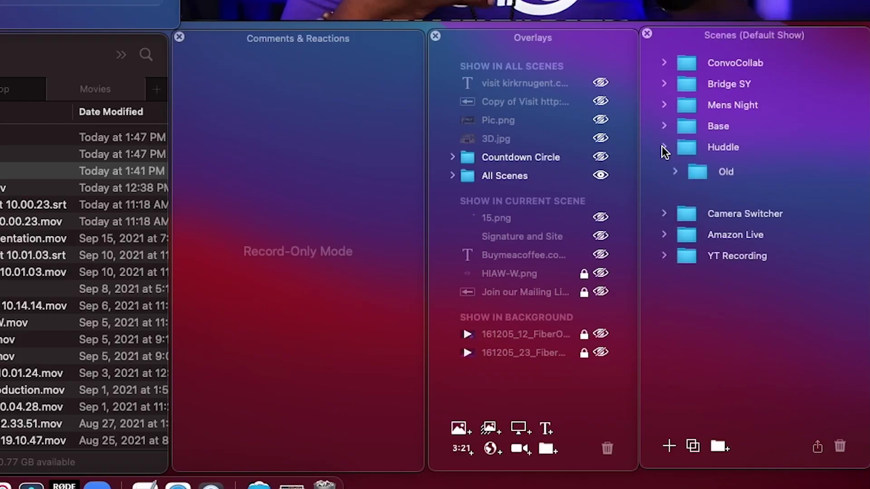
{"action": "left_click", "coordinate": [758, 288]}
{"action": "left_click", "coordinate": [664, 190]}
{"action": "left_click", "coordinate": [665, 189]}
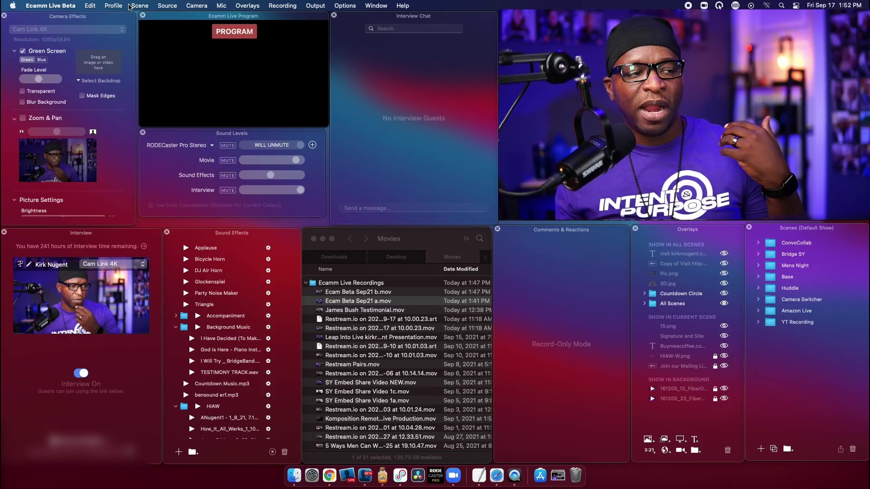
Switch from the Default Show profile to the Client profile.
{"action": "left_click", "coordinate": [113, 5]}
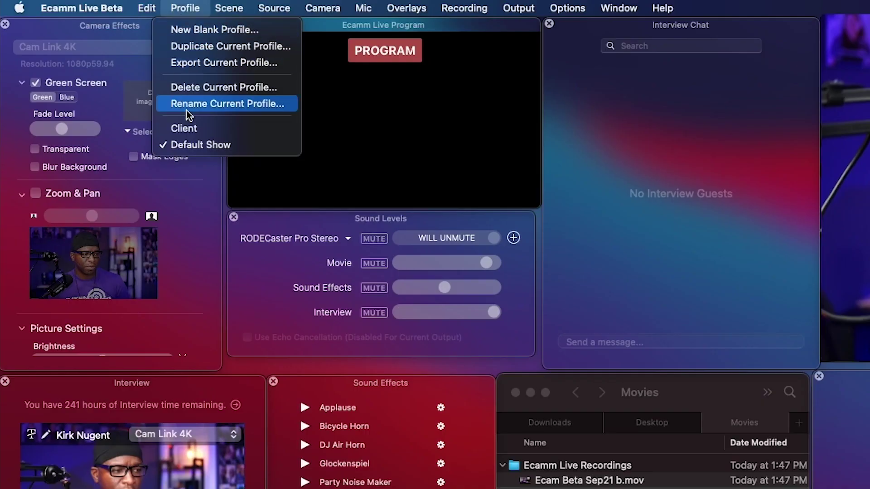
{"action": "left_click", "coordinate": [193, 133]}
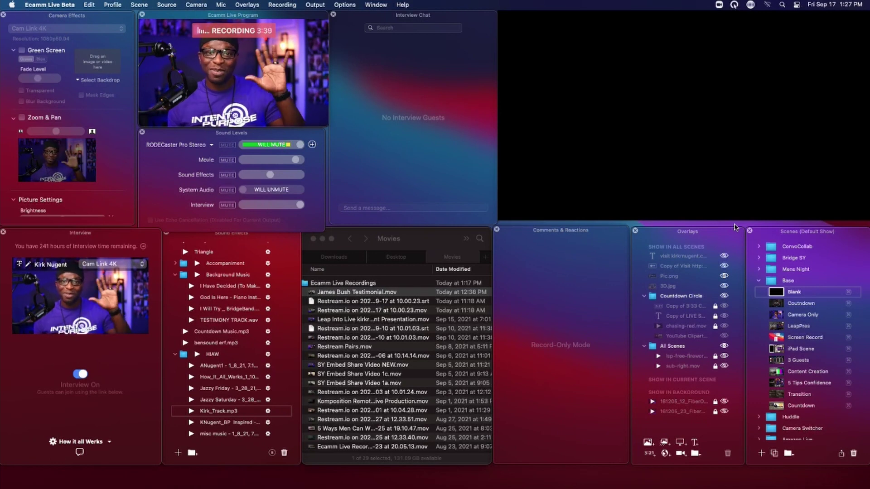
{"action": "mouse_move", "coordinate": [686, 110]}
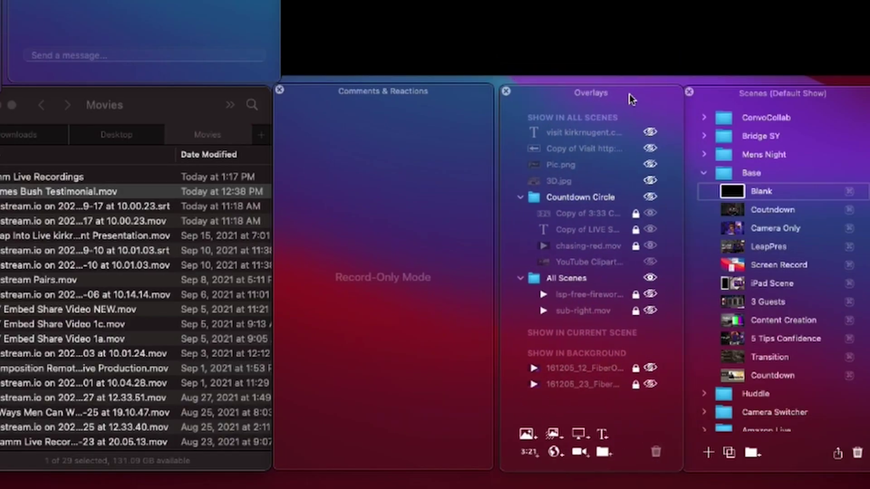
{"action": "left_click_drag", "start_coordinate": [624, 96], "coordinate": [616, 97]}
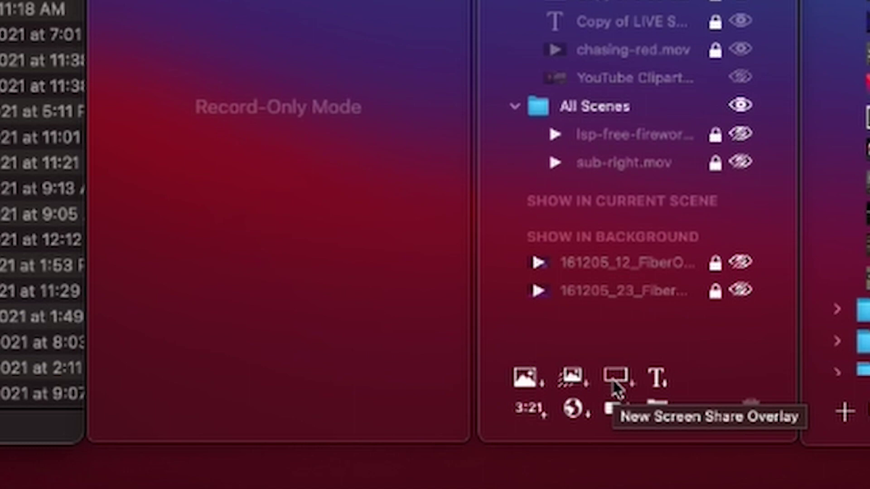
Add a new Screen Share overlay and enlarge it from both corners.
{"action": "left_click", "coordinate": [617, 379]}
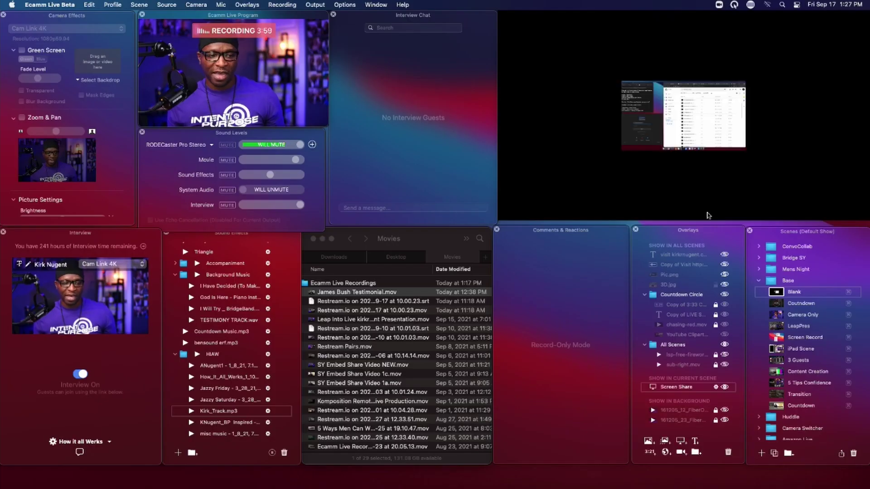
{"action": "mouse_move", "coordinate": [714, 198]}
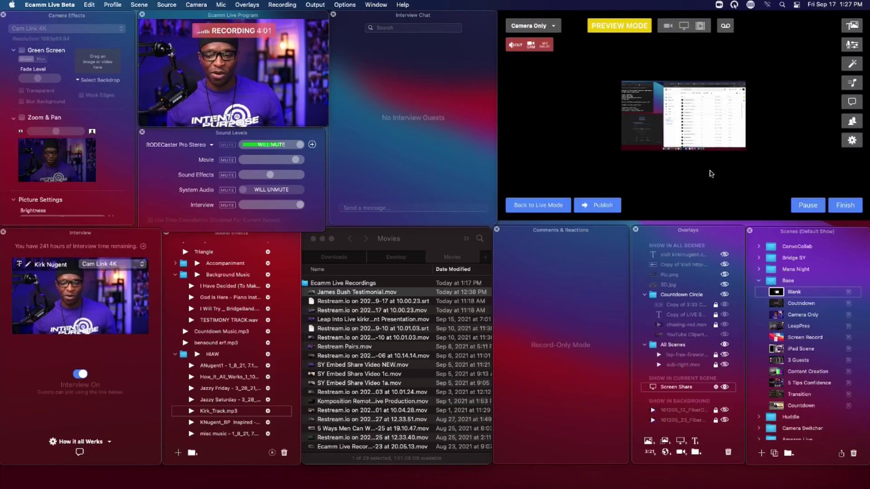
{"action": "mouse_move", "coordinate": [634, 124]}
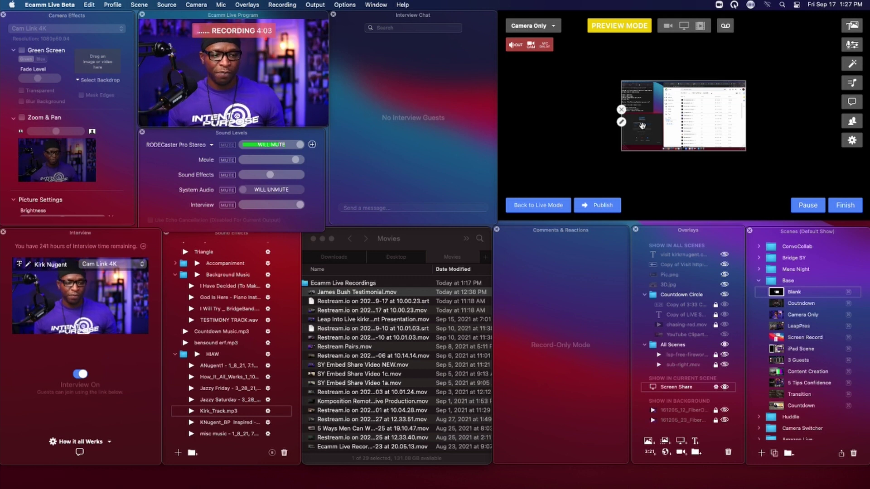
{"action": "left_click_drag", "start_coordinate": [622, 152], "coordinate": [537, 198]}
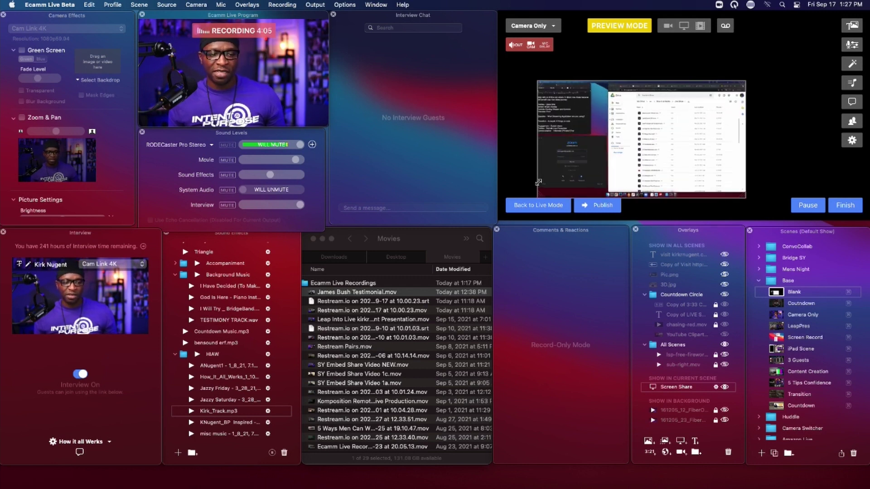
{"action": "left_click_drag", "start_coordinate": [745, 83], "coordinate": [790, 47]}
Move the screen share toward the upper right and bring up its shape settings.
{"action": "left_click_drag", "start_coordinate": [713, 119], "coordinate": [740, 103]}
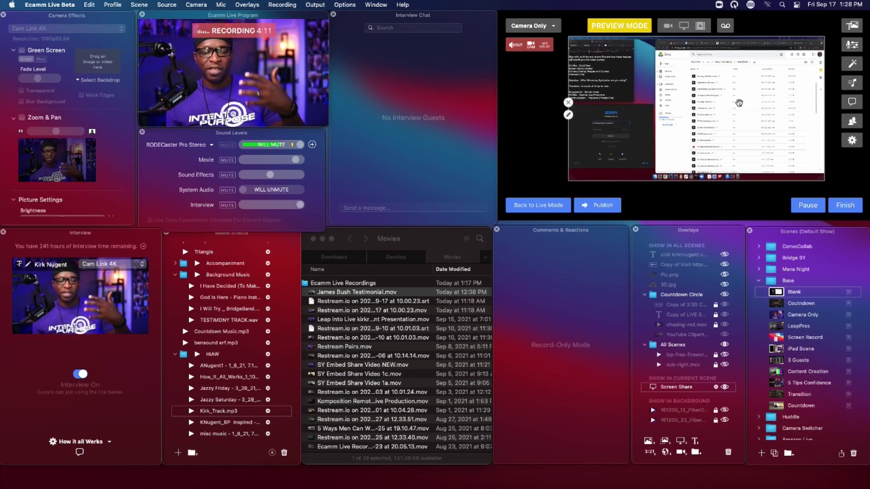
{"action": "left_click_drag", "start_coordinate": [739, 108], "coordinate": [757, 108]}
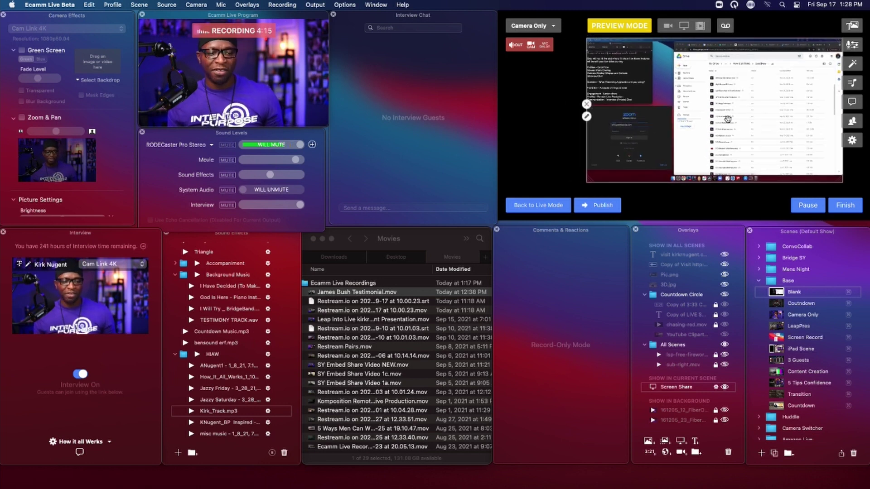
{"action": "left_click", "coordinate": [586, 117]}
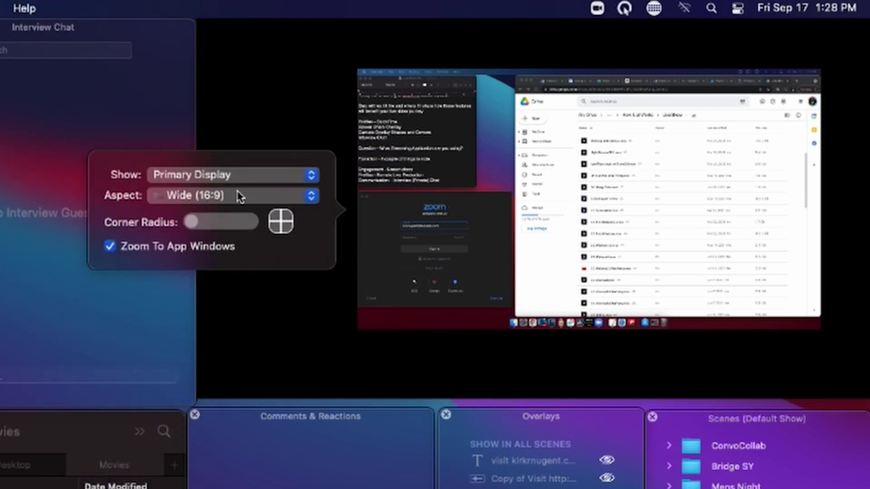
Give the screen share a Squircle shape and reposition it in the preview.
{"action": "left_click", "coordinate": [239, 195]}
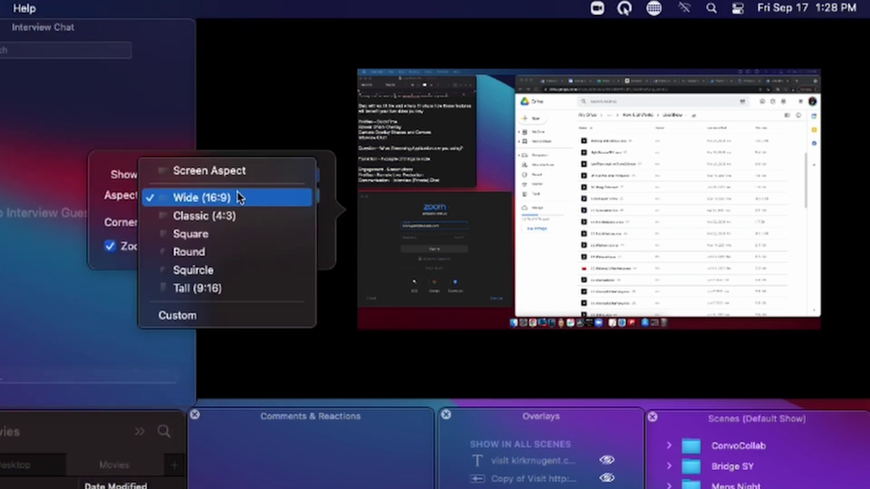
{"action": "left_click", "coordinate": [216, 271]}
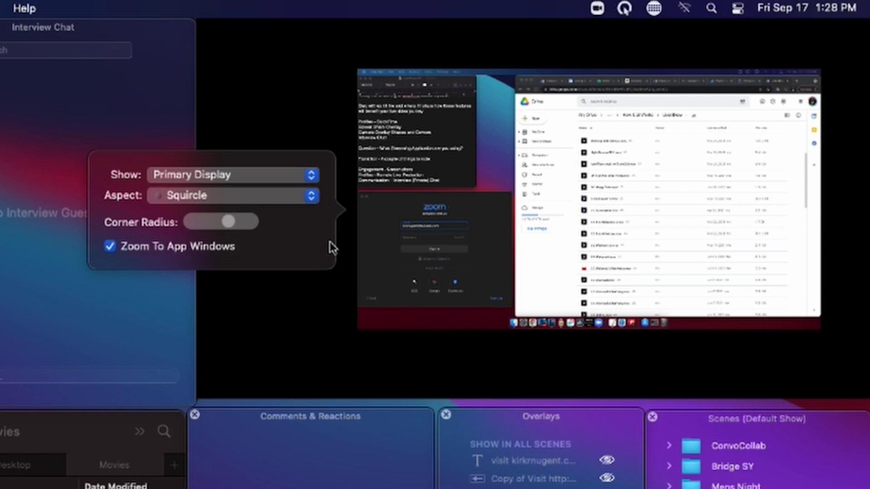
{"action": "left_click_drag", "start_coordinate": [462, 183], "coordinate": [567, 191]}
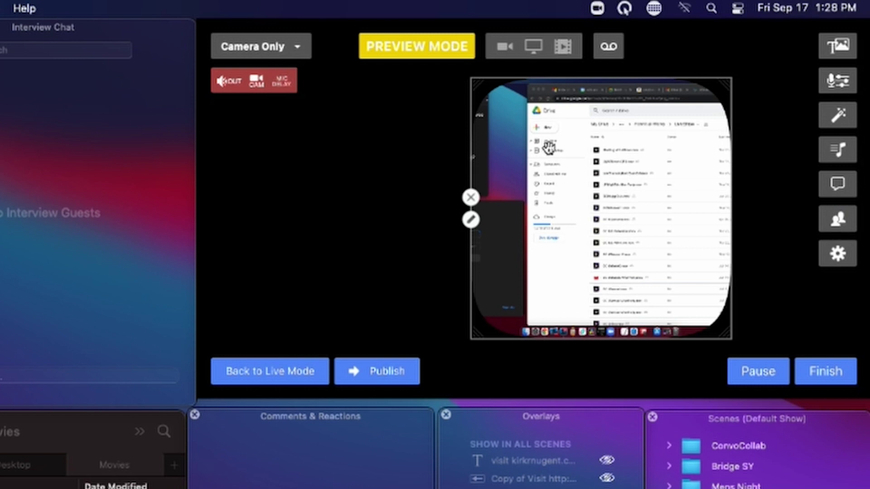
Keep Primary Display as the source and change Aspect to Wide (16:9).
{"action": "left_click", "coordinate": [472, 221]}
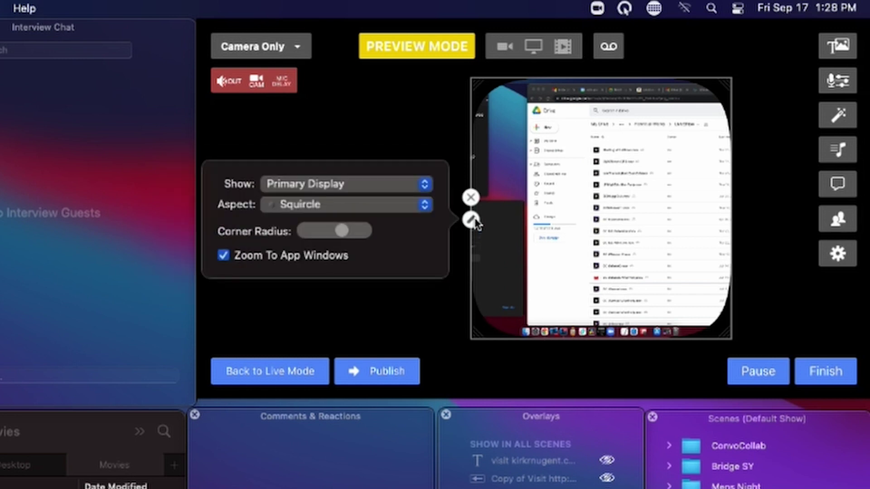
{"action": "left_click", "coordinate": [339, 185]}
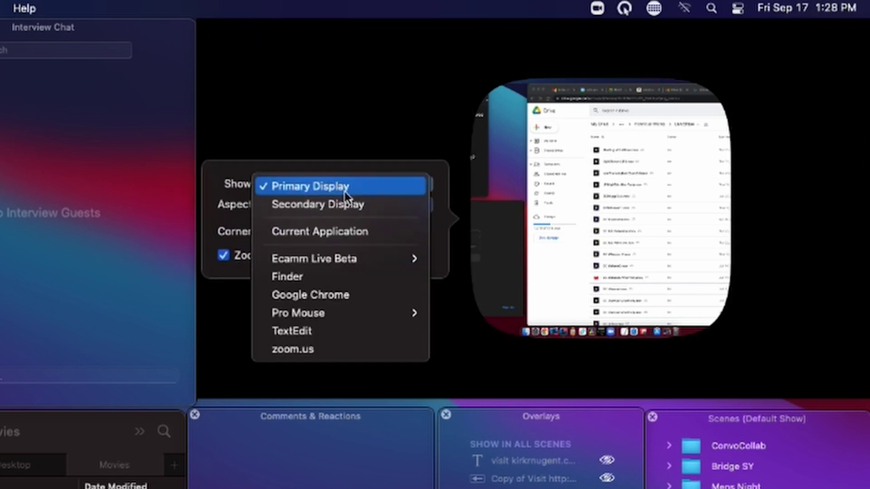
{"action": "left_click", "coordinate": [367, 171]}
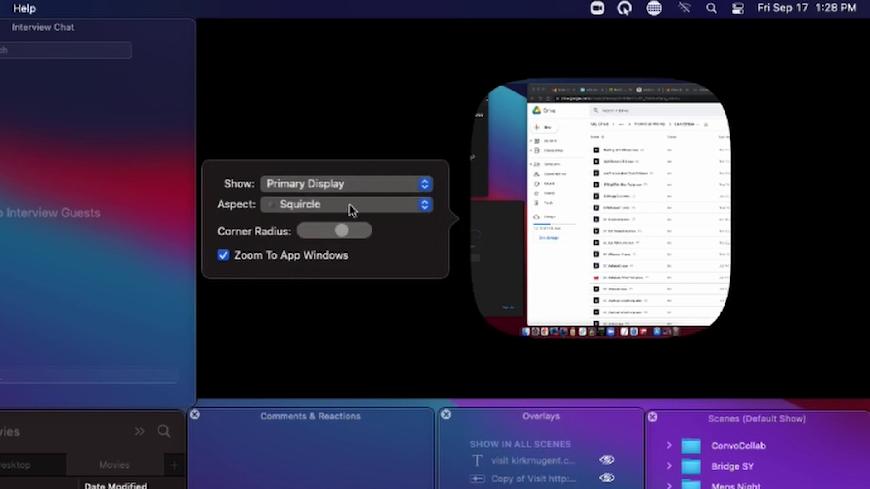
{"action": "left_click", "coordinate": [338, 210]}
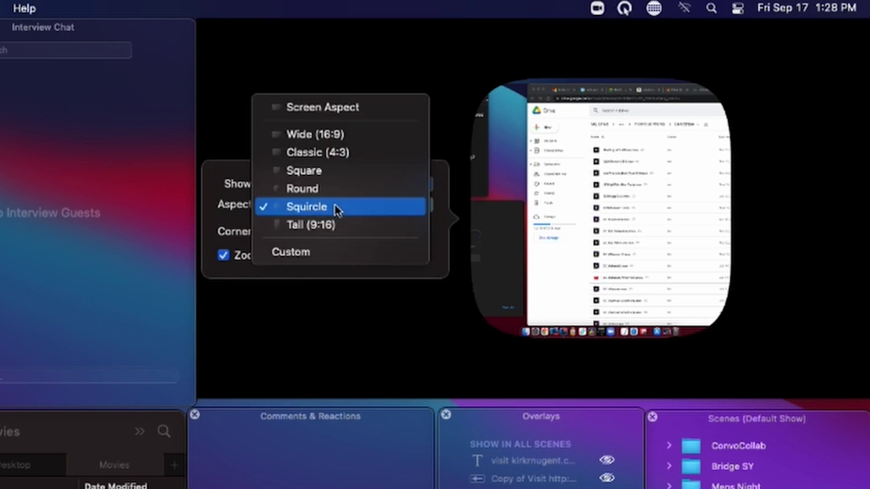
{"action": "left_click", "coordinate": [328, 132]}
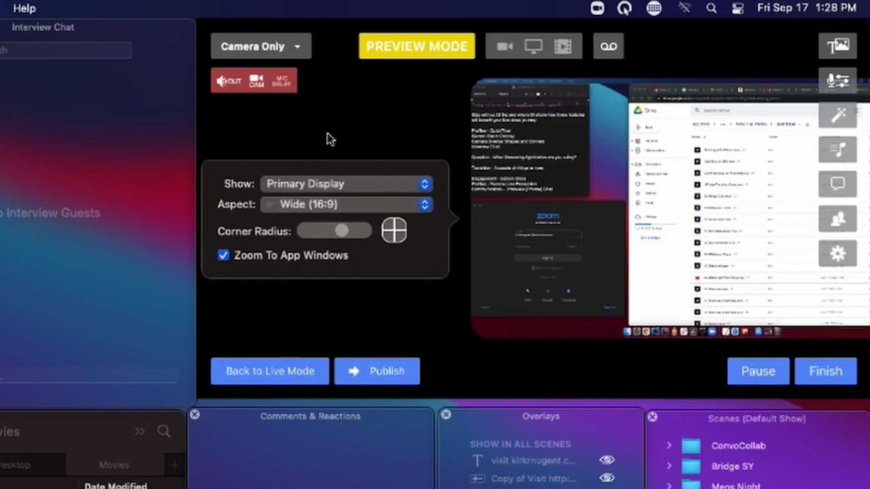
{"action": "left_click", "coordinate": [467, 159]}
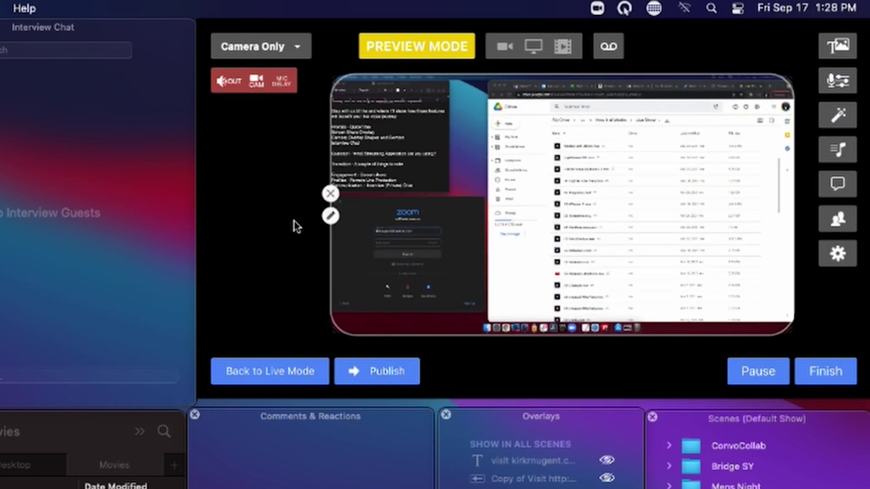
{"action": "left_click", "coordinate": [330, 217]}
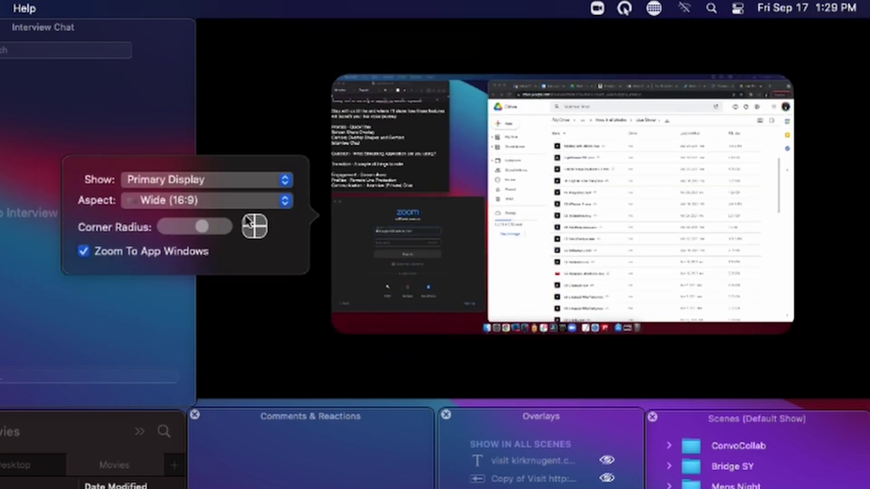
Drag Corner Radius to minimum for square corners and move the share upper right.
{"action": "left_click_drag", "start_coordinate": [198, 233], "coordinate": [138, 232]}
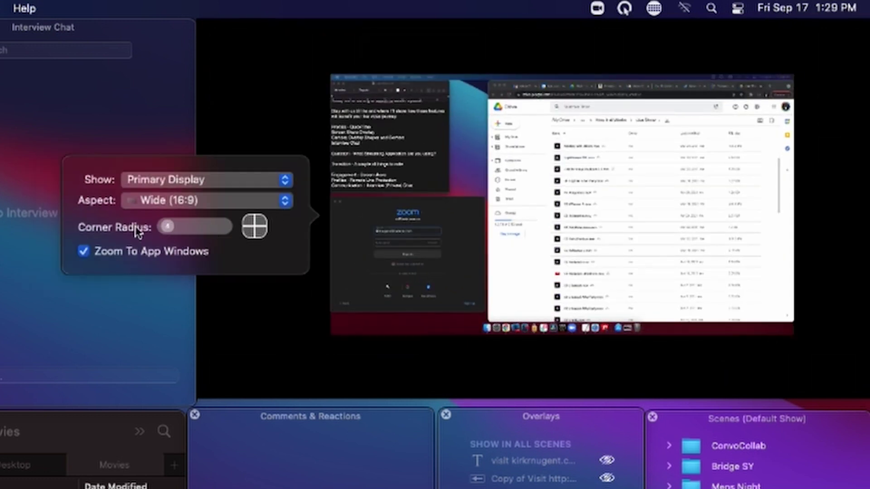
{"action": "mouse_move", "coordinate": [472, 187]}
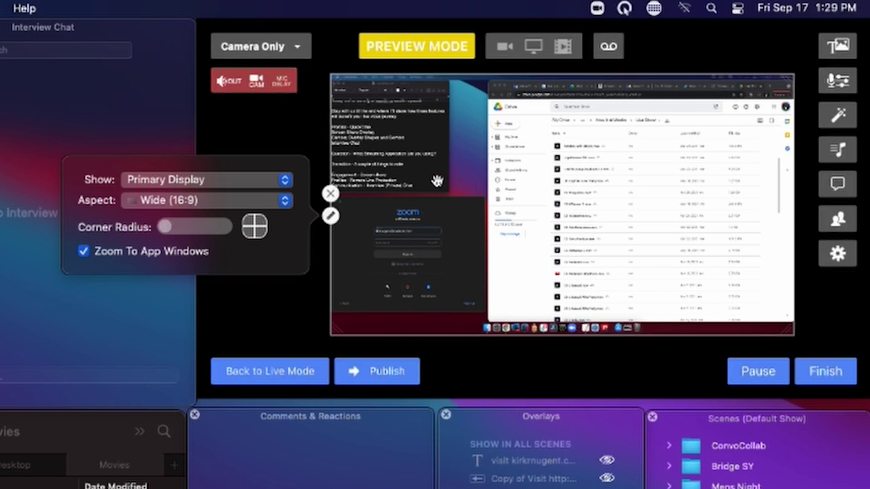
{"action": "left_click_drag", "start_coordinate": [452, 182], "coordinate": [521, 170]}
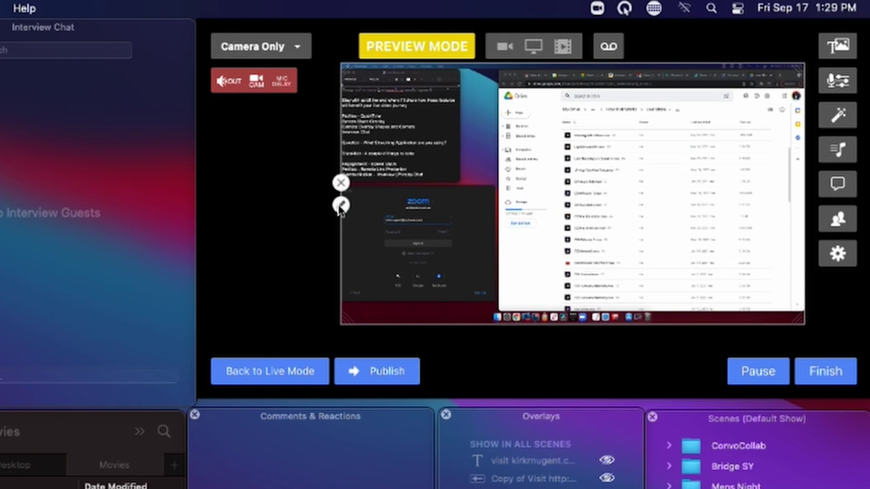
Show the Ecamm Live Beta Comments & Reactions window in a Tall (9:16) frame on the right.
{"action": "left_click", "coordinate": [341, 205]}
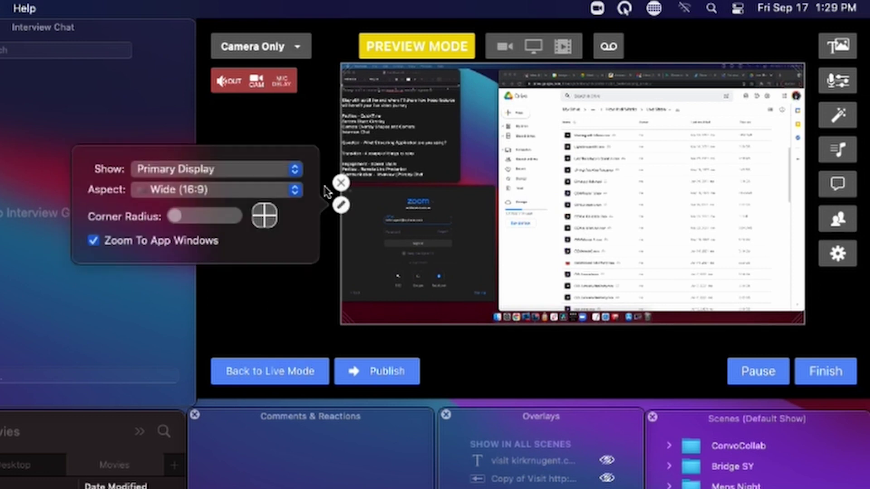
{"action": "left_click", "coordinate": [276, 177]}
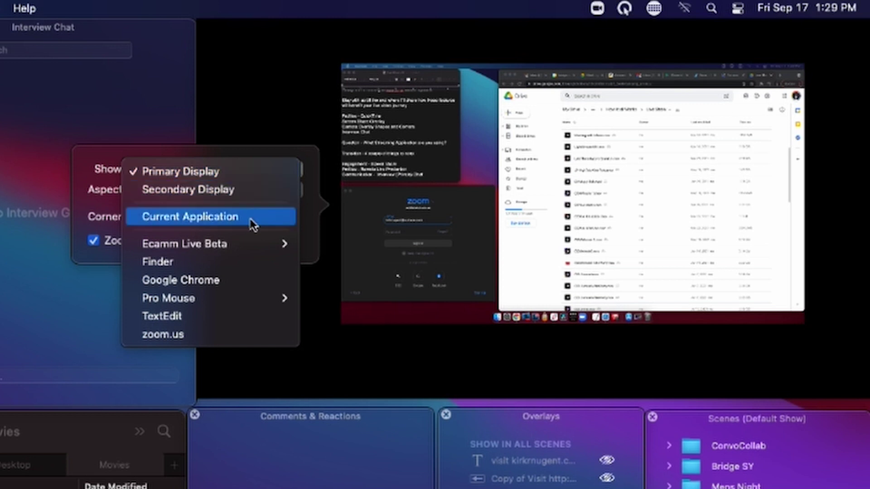
{"action": "mouse_move", "coordinate": [252, 248]}
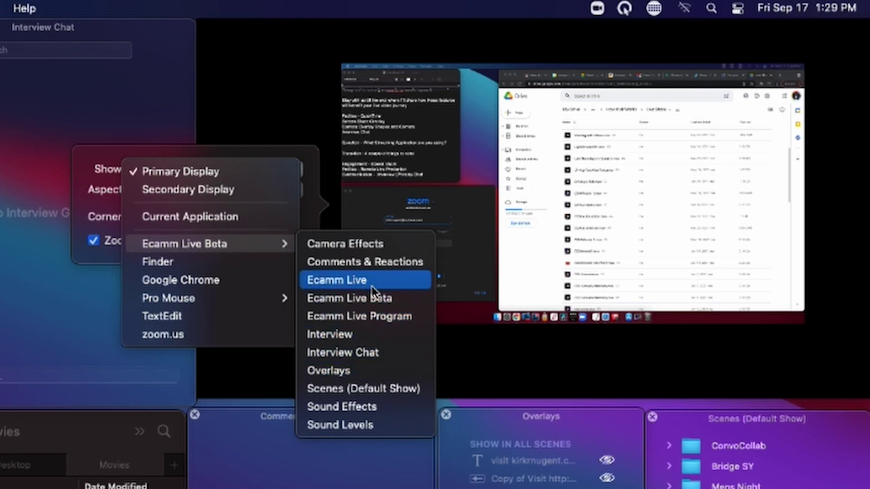
{"action": "left_click", "coordinate": [380, 271]}
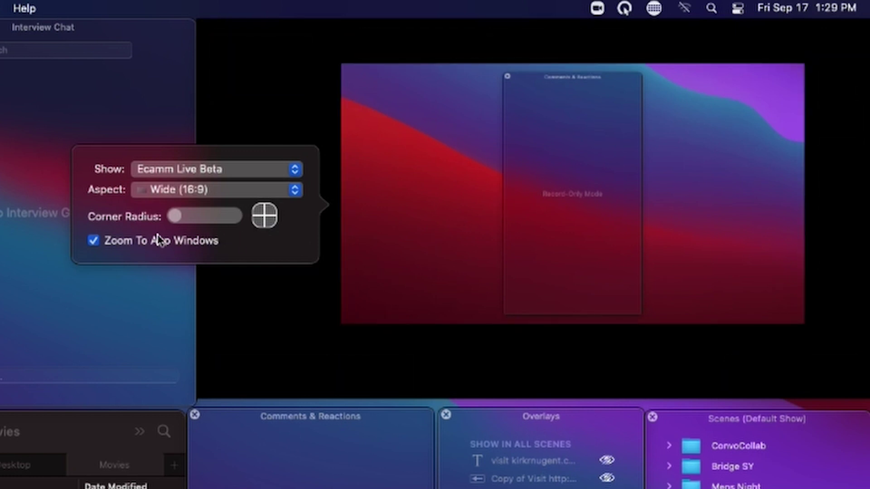
{"action": "left_click", "coordinate": [203, 190]}
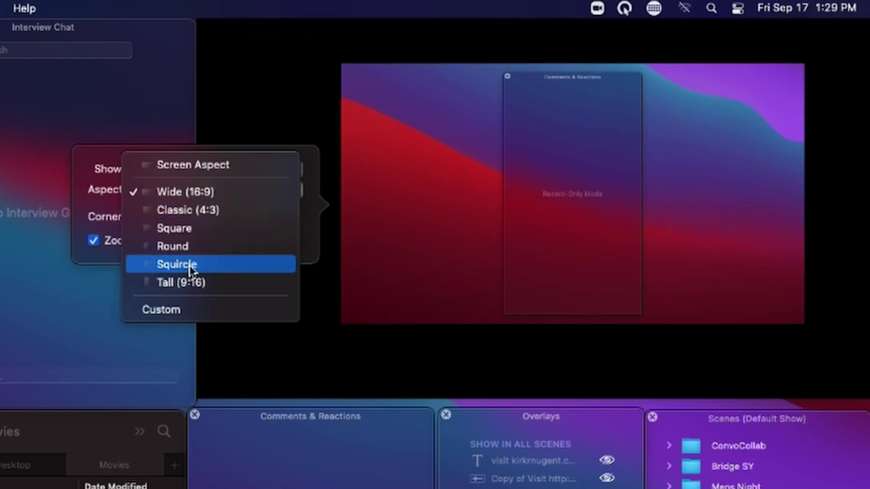
{"action": "left_click", "coordinate": [188, 281]}
{"action": "left_click_drag", "start_coordinate": [388, 206], "coordinate": [728, 211]}
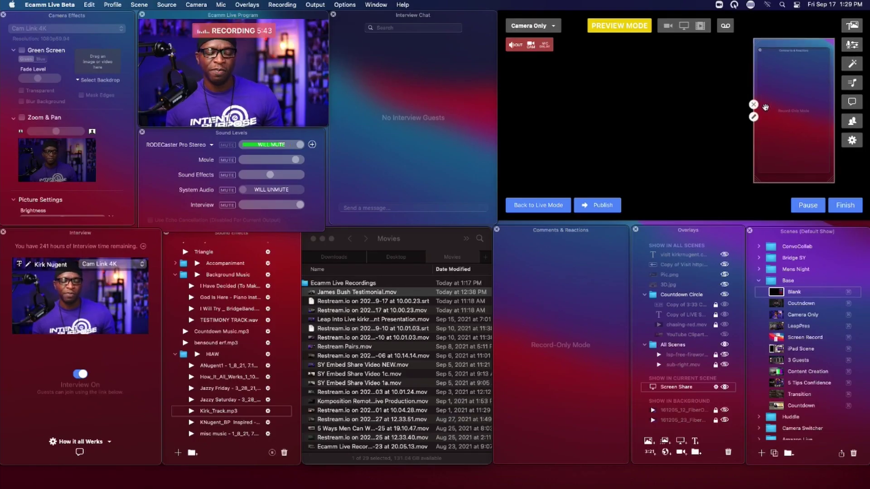
Wait for the guest to join via the interview link and reach the greenroom.
{"action": "mouse_move", "coordinate": [766, 107]}
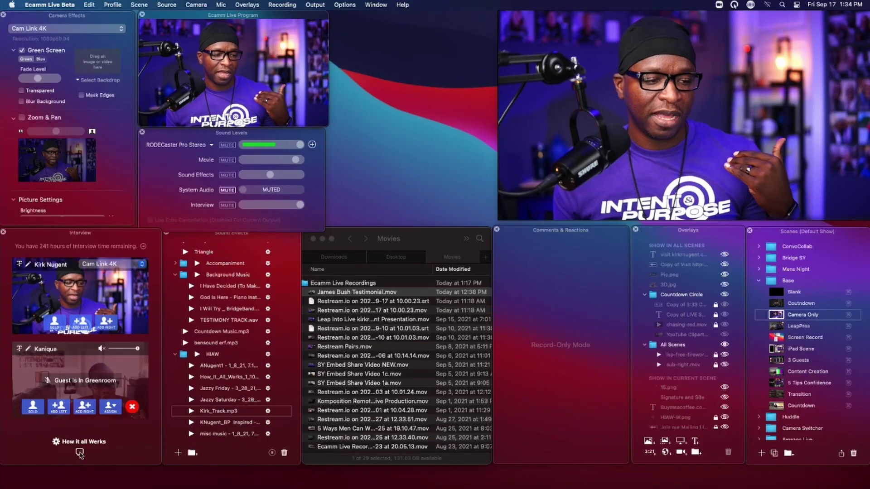
Open the Interview Chat window showing the host and guest greetings.
{"action": "left_click", "coordinate": [80, 453]}
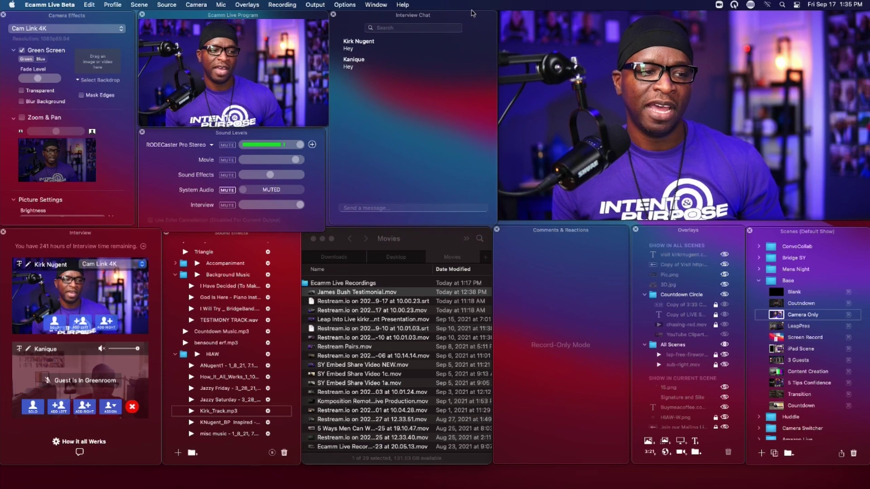
{"action": "left_click_drag", "start_coordinate": [572, 264], "coordinate": [561, 260]}
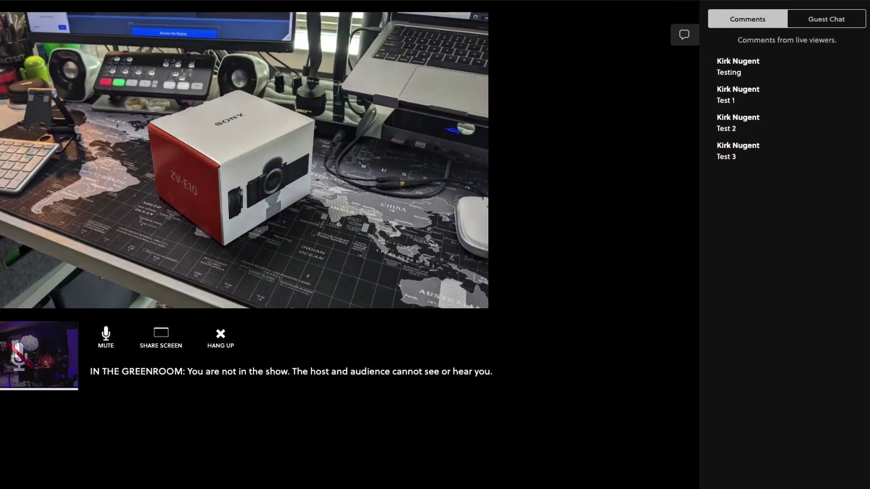
Switch the guest page's sidebar to the Guest Chat tab.
{"action": "left_click", "coordinate": [814, 25]}
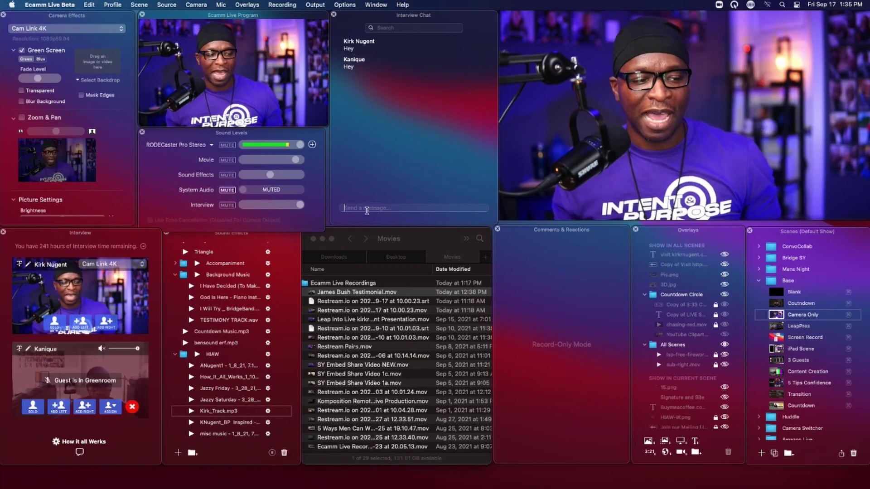
Send the guest the message 'Hey can you see this' in Interview Chat.
{"action": "type", "text": "ey "}
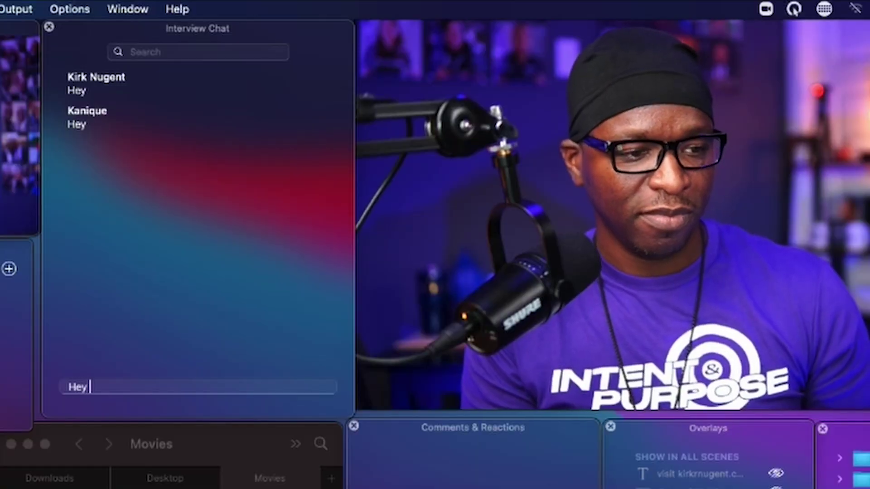
{"action": "type", "text": "can you see this"}
{"action": "key", "text": "Return"}
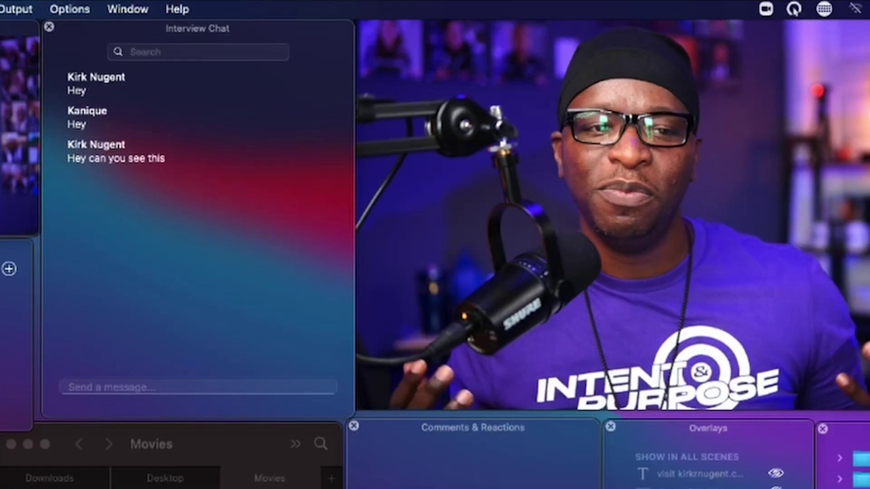